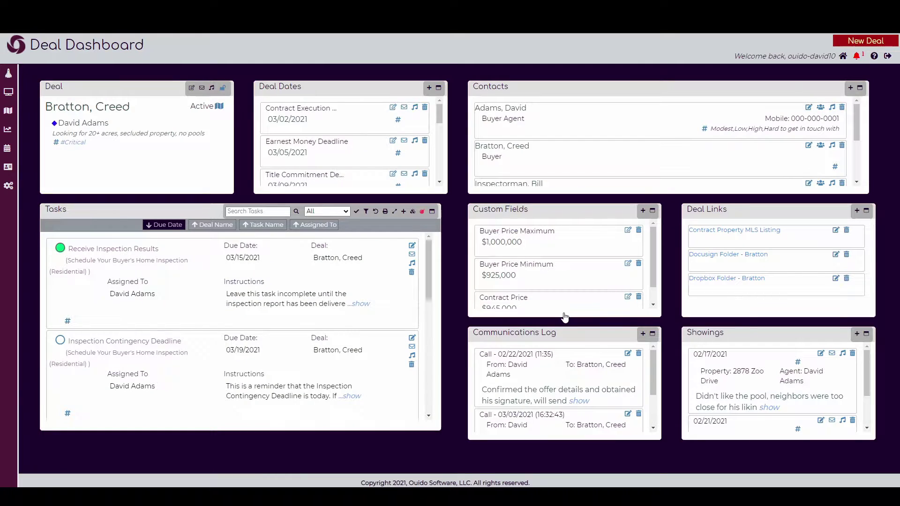
# Examine the deal's custom fields: Buyer Price Maximum, Buyer Price Minimum and Contract Price
pyautogui.moveTo(473, 209); pyautogui.dragTo(537, 217)
pyautogui.click(537, 217)
pyautogui.moveTo(483, 231); pyautogui.dragTo(545, 232)
pyautogui.click(545, 232)
pyautogui.scroll(-1, 545, 231)
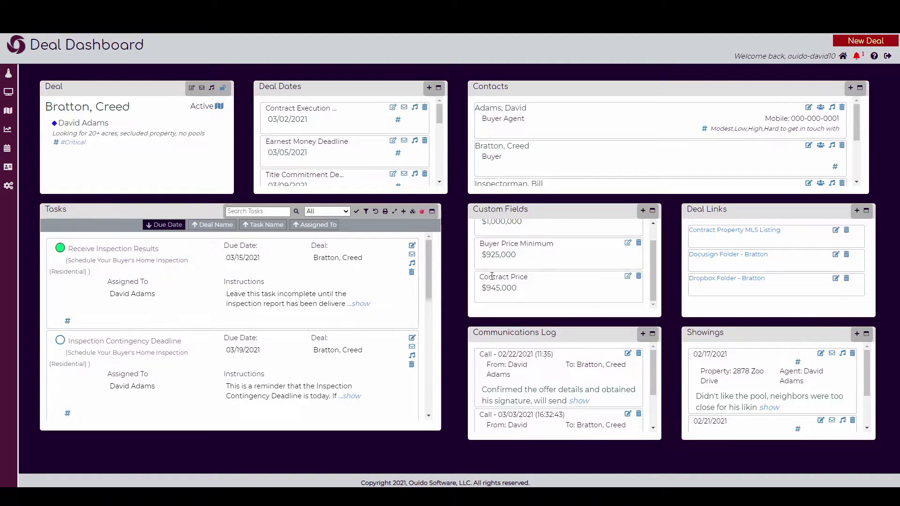
pyautogui.scroll(1, 557, 279)
pyautogui.scroll(1, 558, 280)
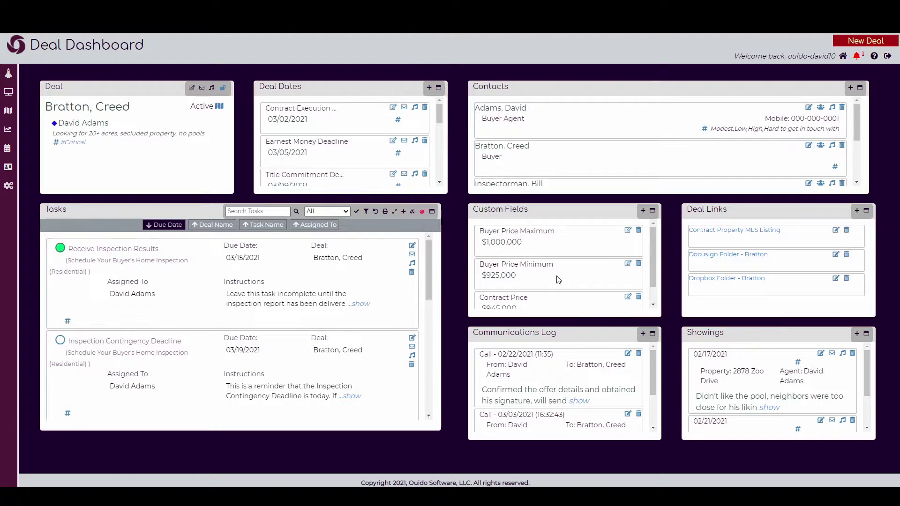
pyautogui.moveTo(479, 231); pyautogui.dragTo(547, 232)
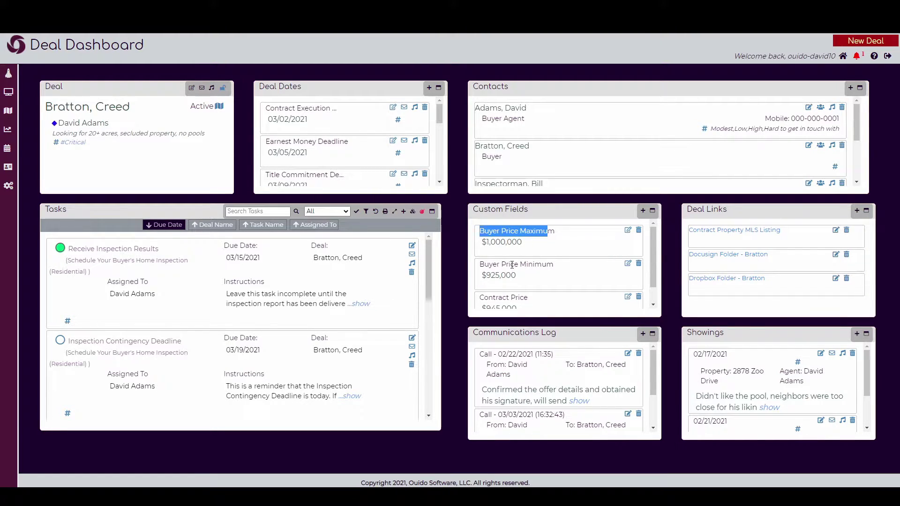
pyautogui.moveTo(481, 265); pyautogui.dragTo(553, 265)
pyautogui.click(555, 269)
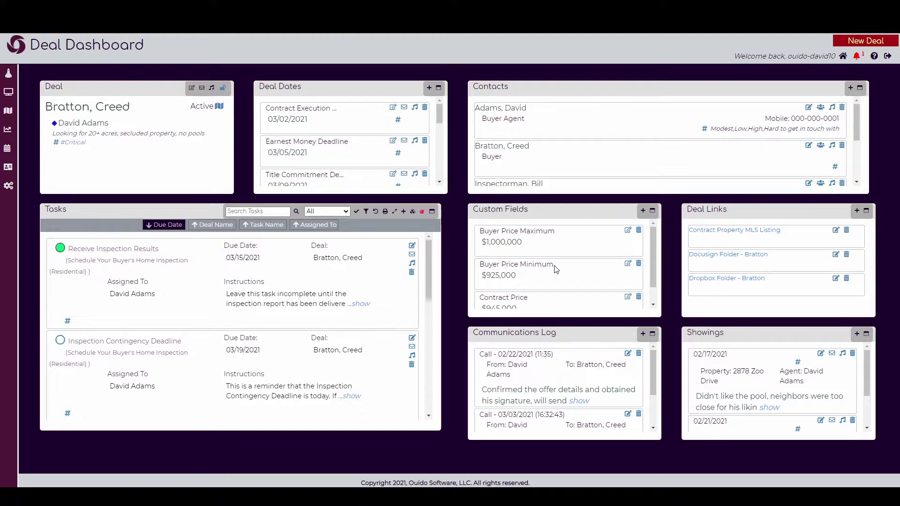
pyautogui.scroll(-1, 544, 271)
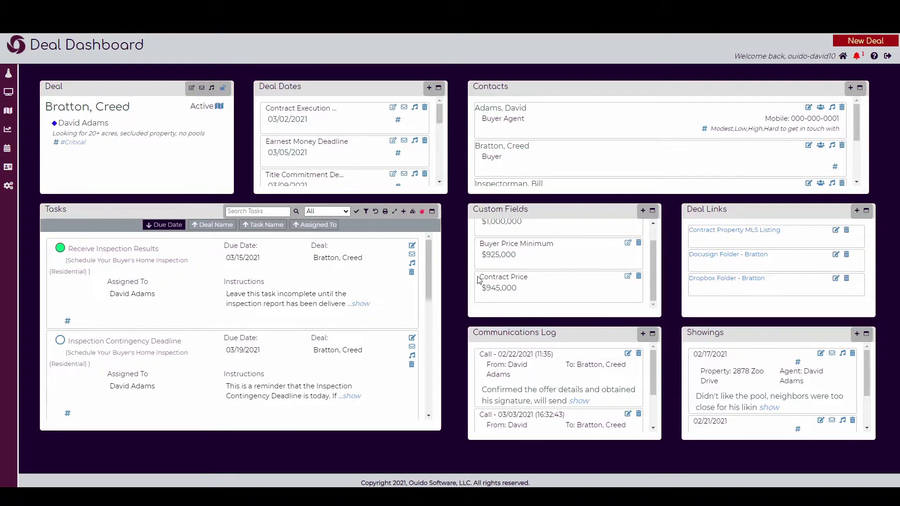
pyautogui.moveTo(479, 276); pyautogui.dragTo(526, 275)
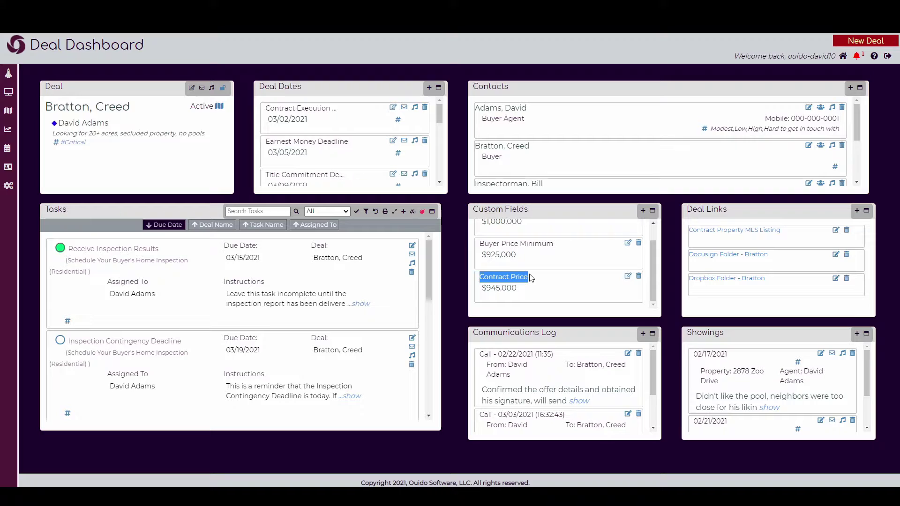
pyautogui.click(533, 278)
pyautogui.scroll(1, 535, 279)
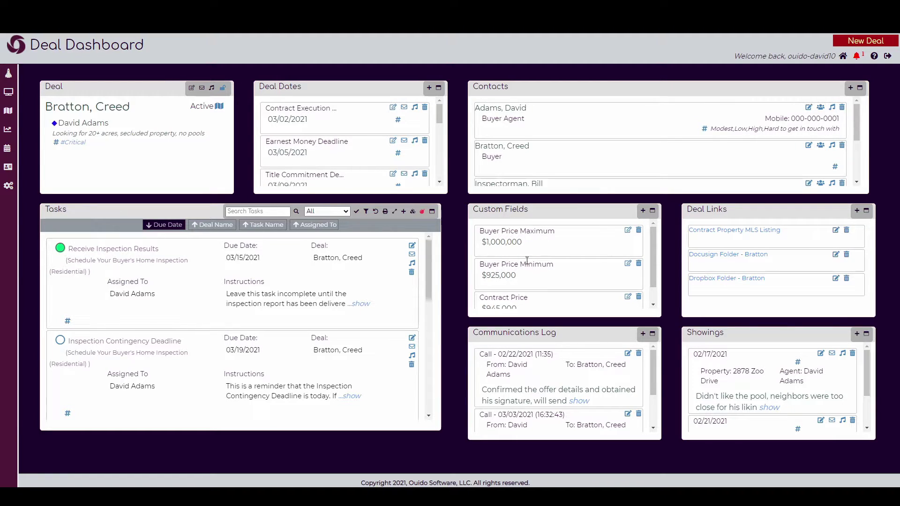
# Set the deal's Contract Price custom field to $935,000 and save the deal information
pyautogui.scroll(-1, 573, 275)
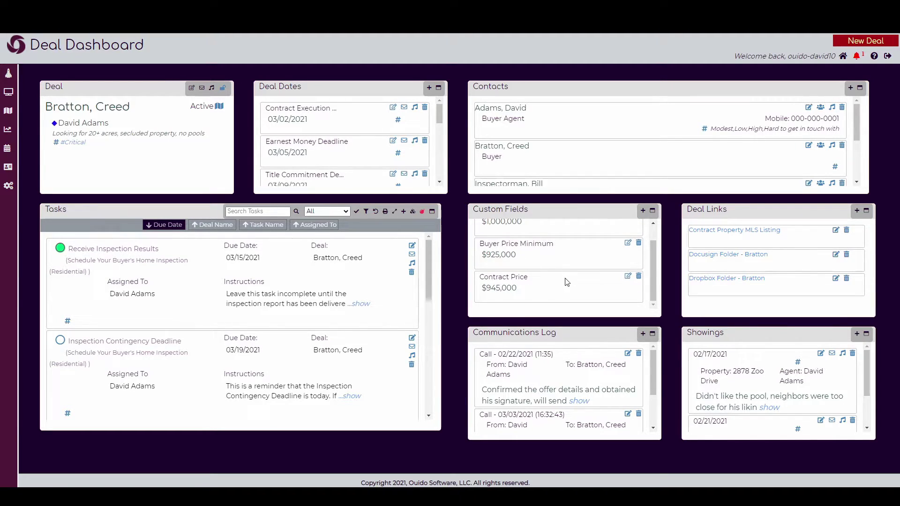
pyautogui.click(627, 276)
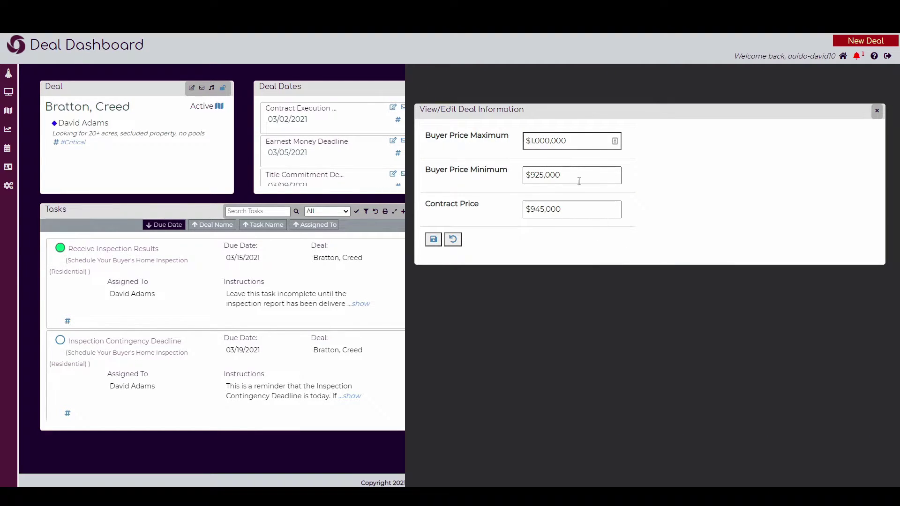
pyautogui.click(539, 209)
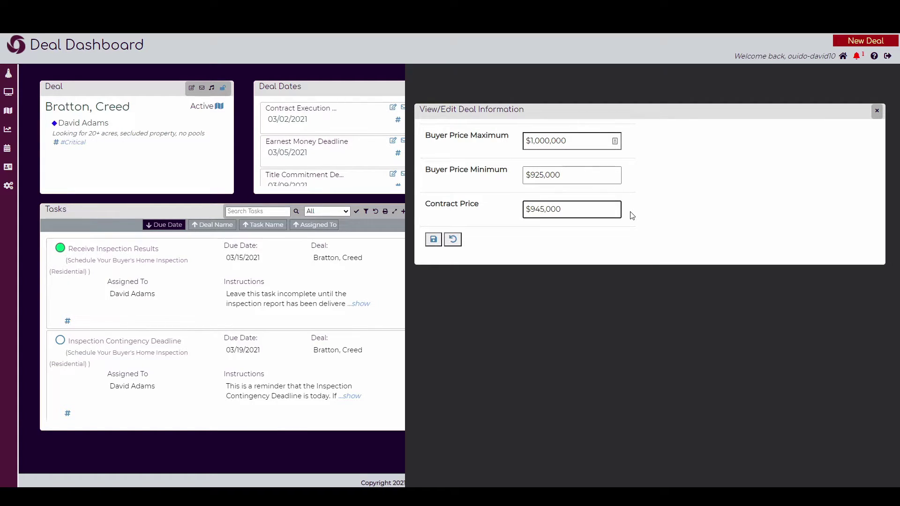
pyautogui.press('BackSpace')
pyautogui.write('3')
pyautogui.click(644, 210)
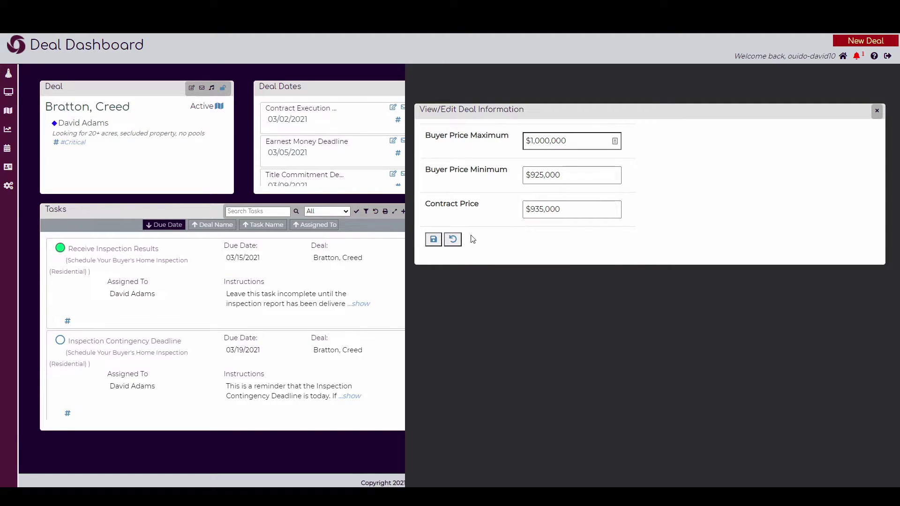
pyautogui.click(433, 239)
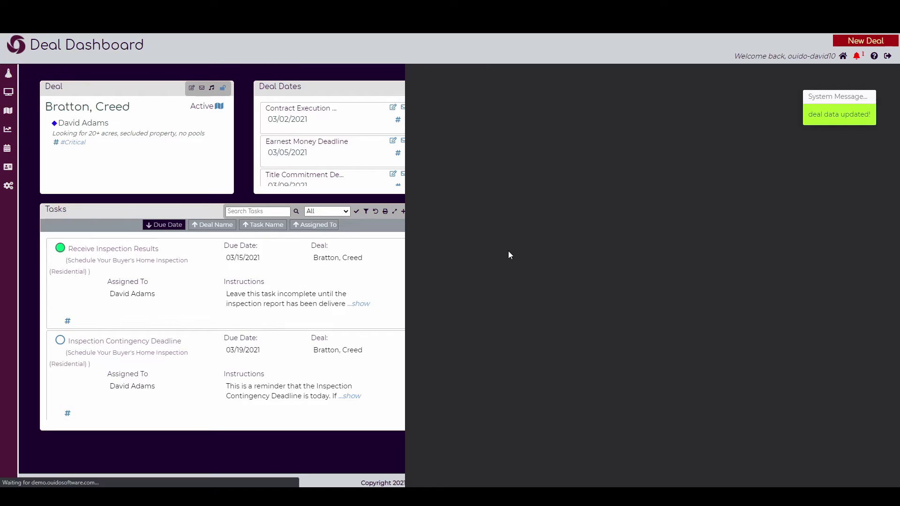
pyautogui.scroll(-1, 541, 278)
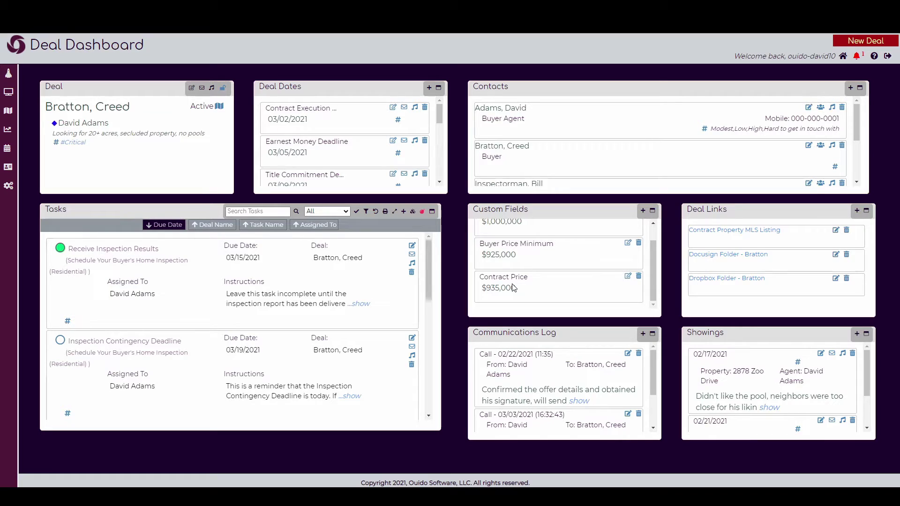
# Add the existing MLS Number field to the deal's custom fields selection
pyautogui.click(641, 212)
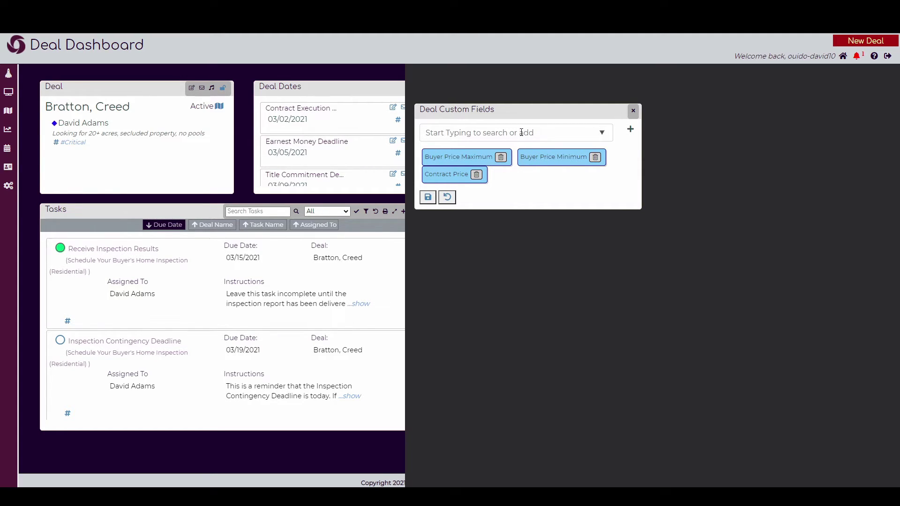
pyautogui.click(602, 134)
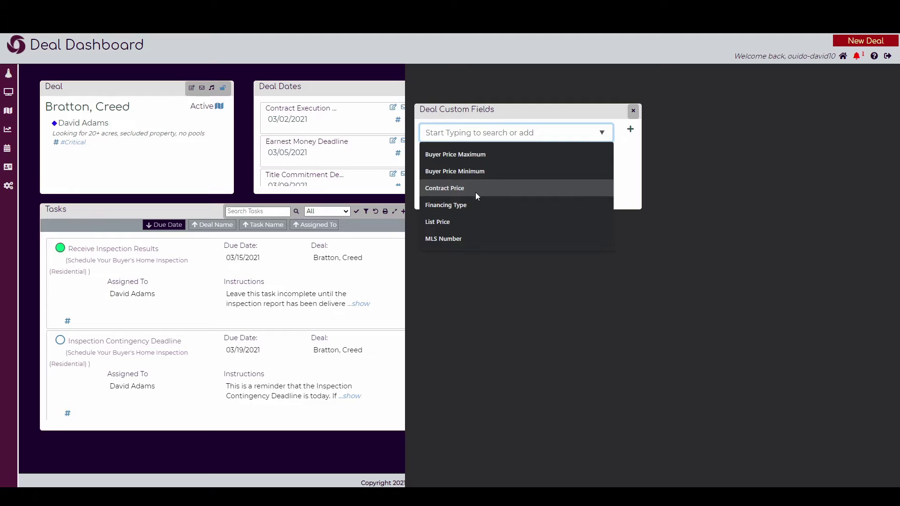
pyautogui.click(468, 239)
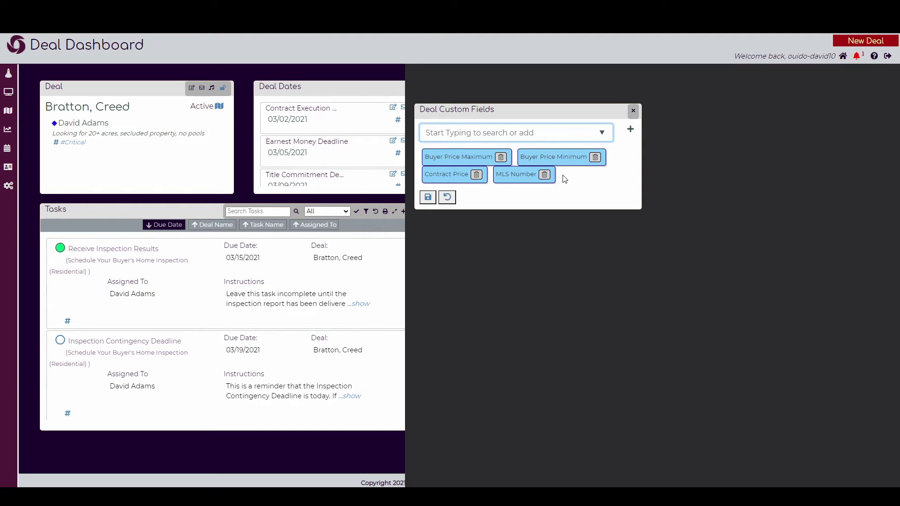
# Create a new custom field named "Number Of Windows" for the deal and save the custom field selection
pyautogui.write('Number')
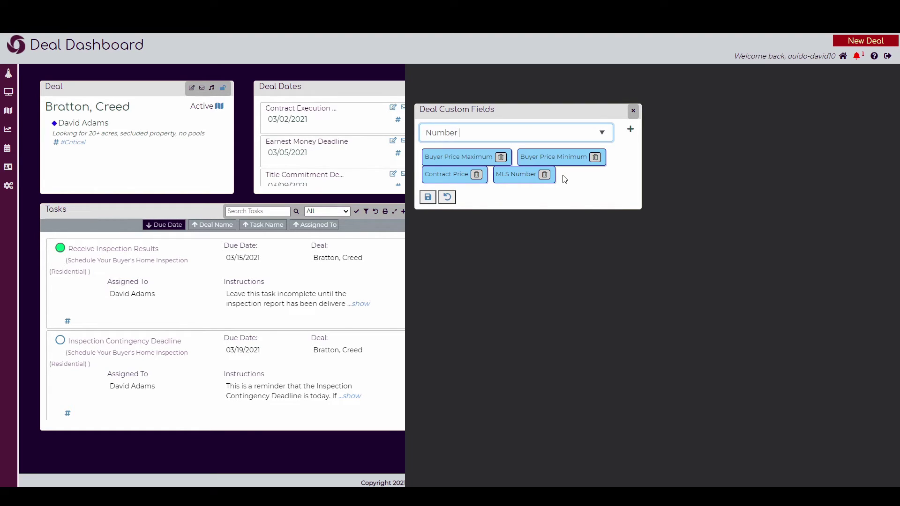
pyautogui.write(' Of Windows')
pyautogui.press('Return')
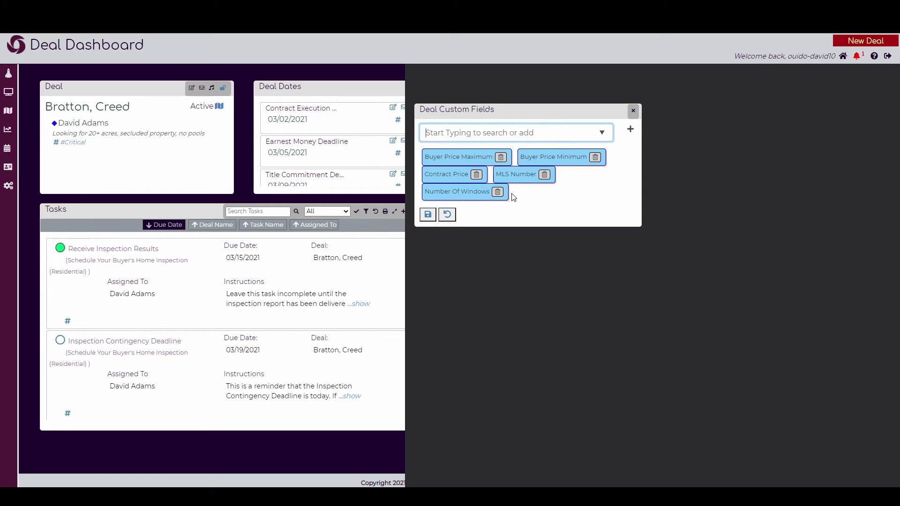
pyautogui.click(428, 215)
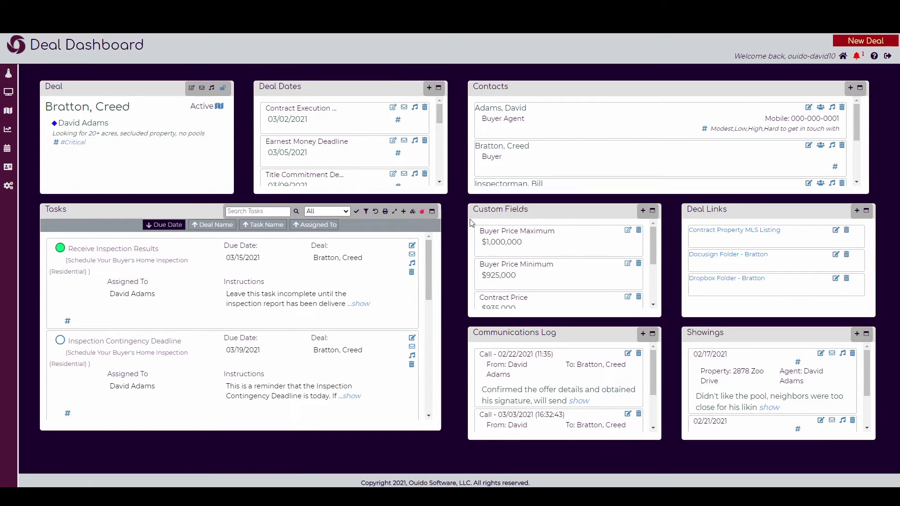
pyautogui.scroll(-2, 529, 248)
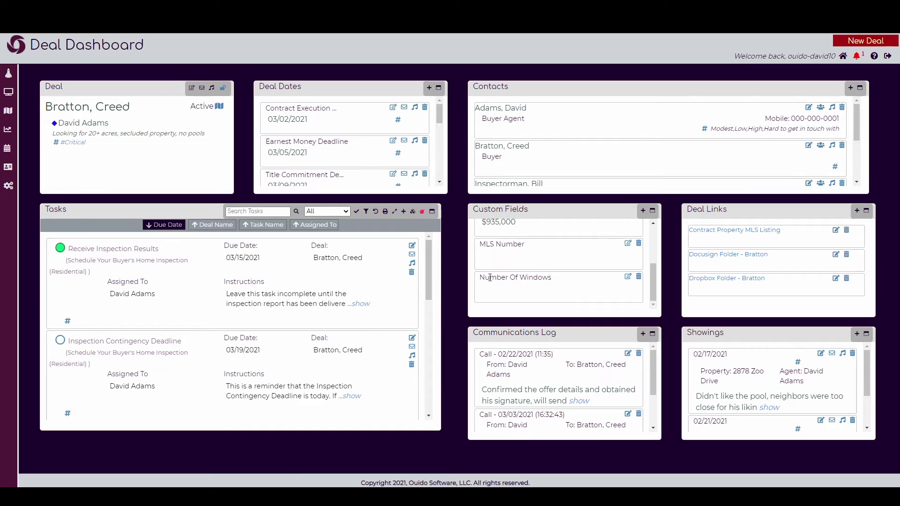
pyautogui.moveTo(485, 278); pyautogui.dragTo(546, 280)
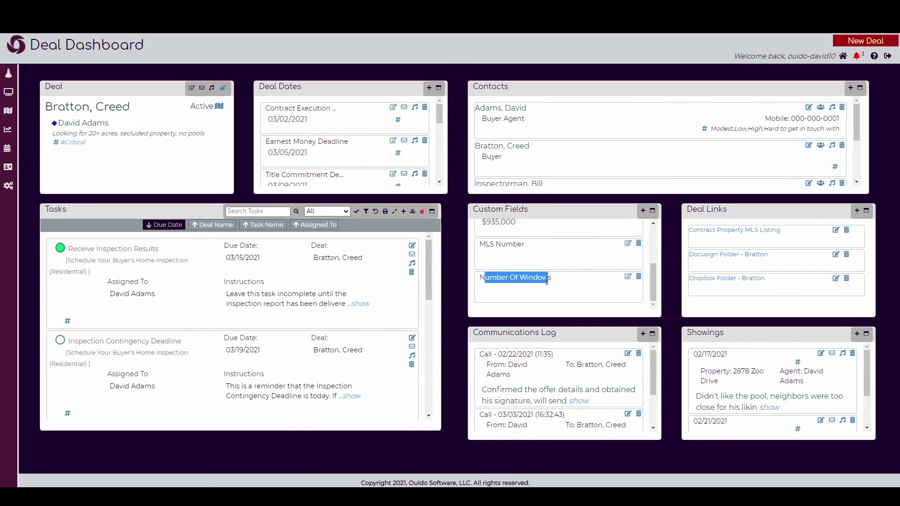
pyautogui.click(547, 281)
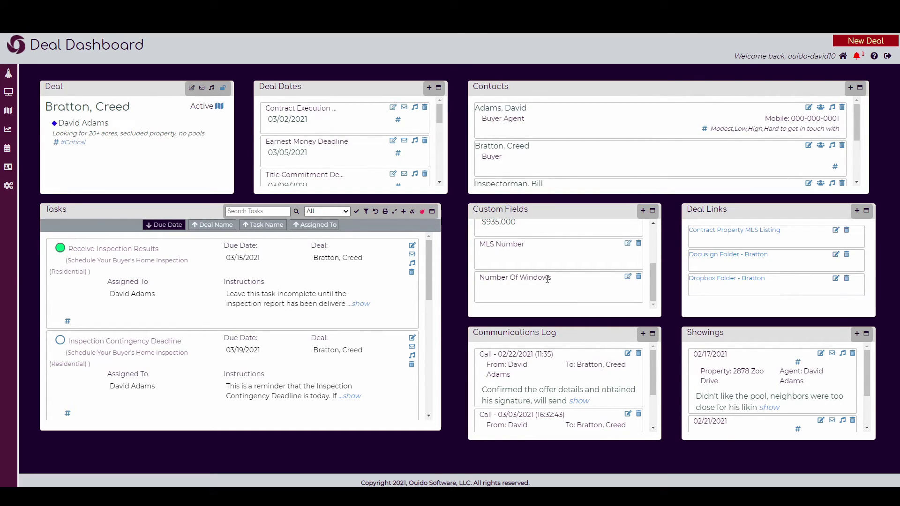